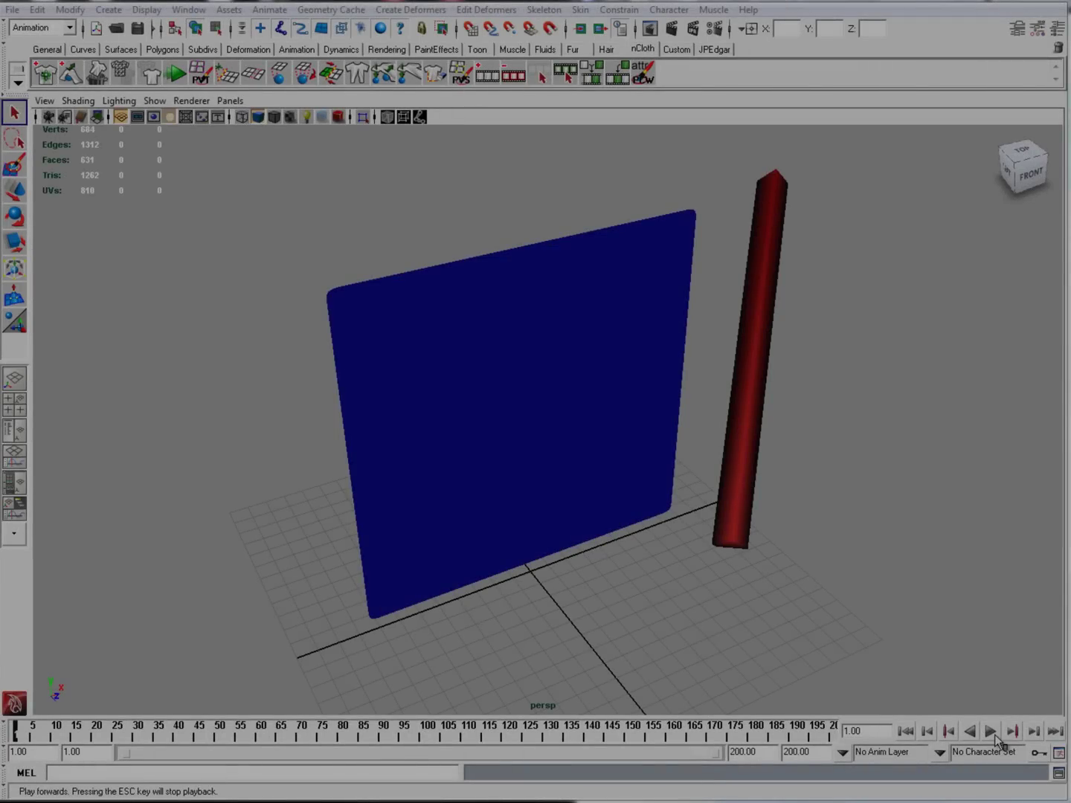
# Step: Run the tearing simulation until the pole rips the blue sheet, stopping at frame 65
pyautogui.click(991, 732)
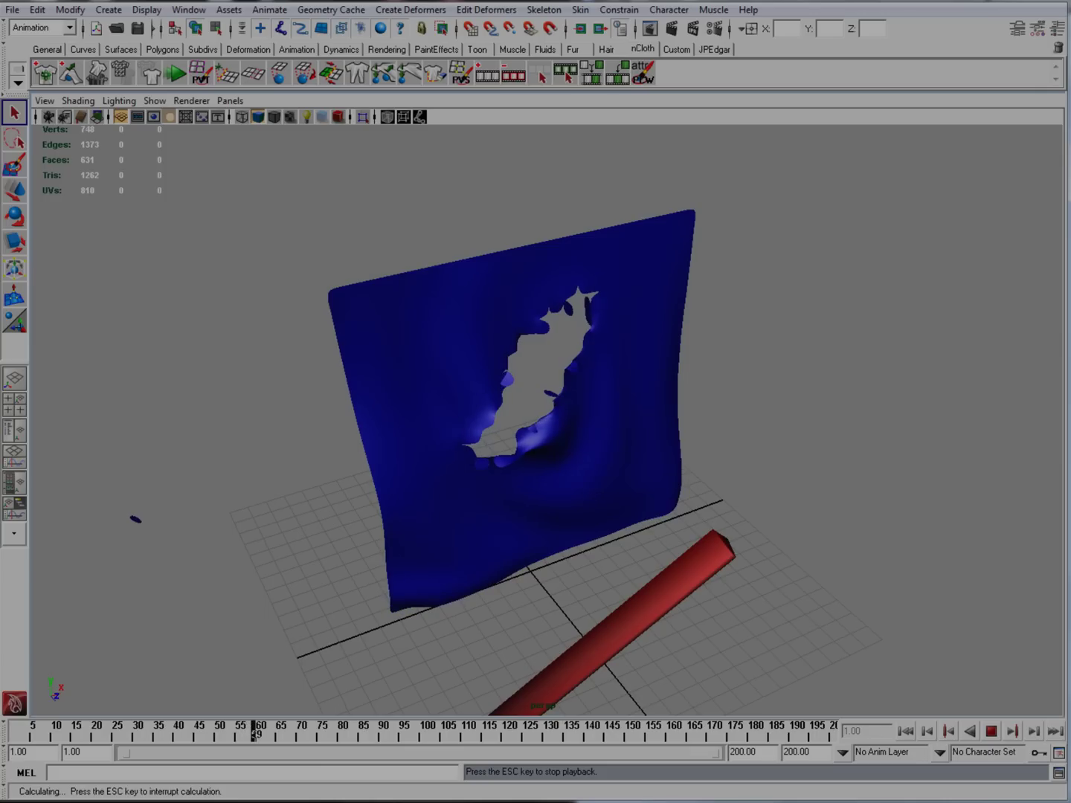
pyautogui.press('Escape')
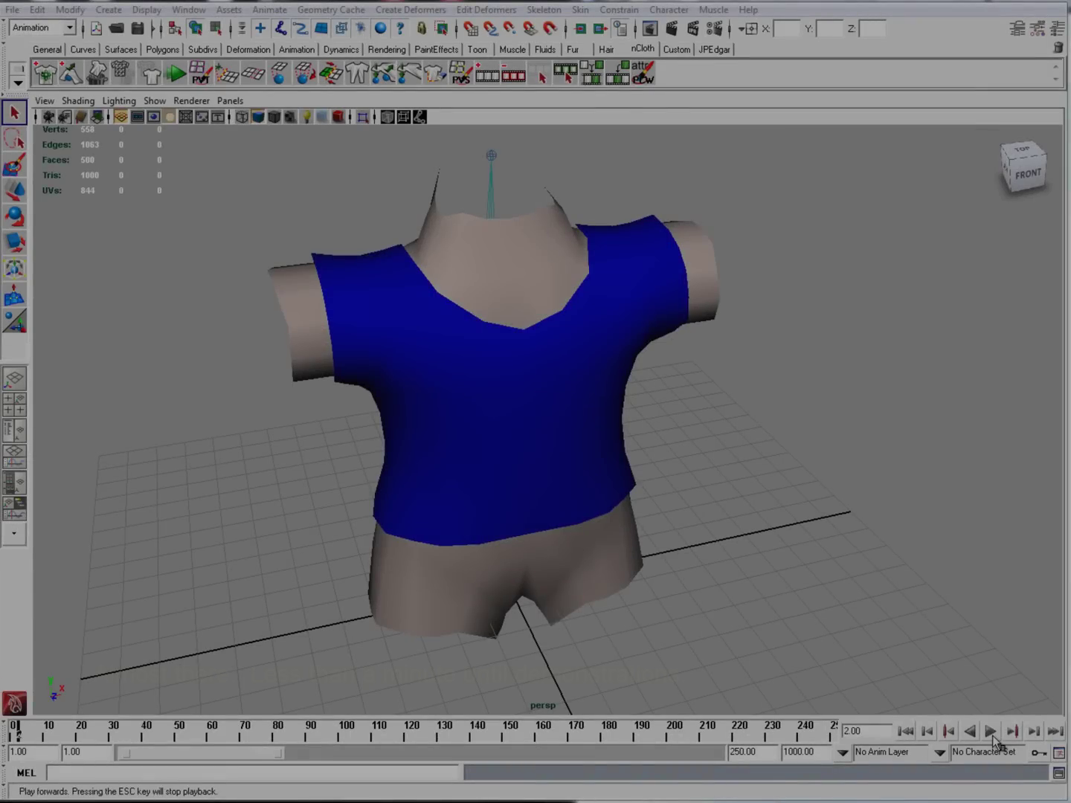
# Step: Play the shirt simulation on the grey torso and stop it at frame 200
pyautogui.click(991, 733)
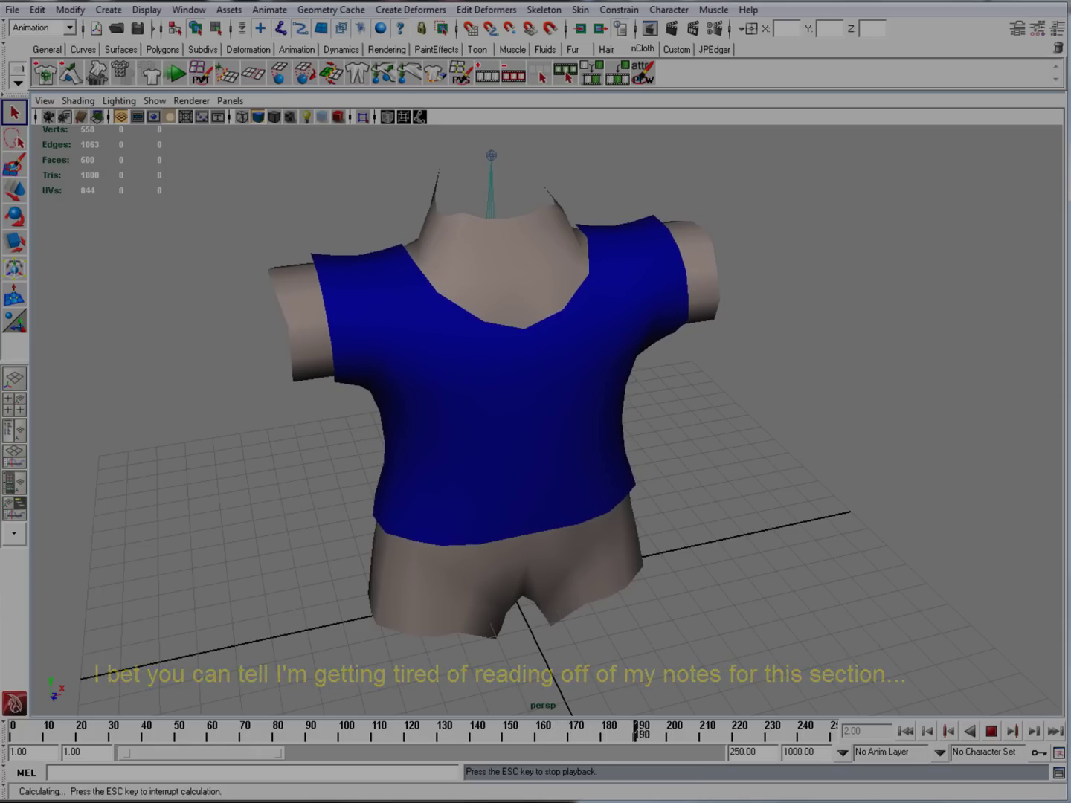
pyautogui.press('Escape')
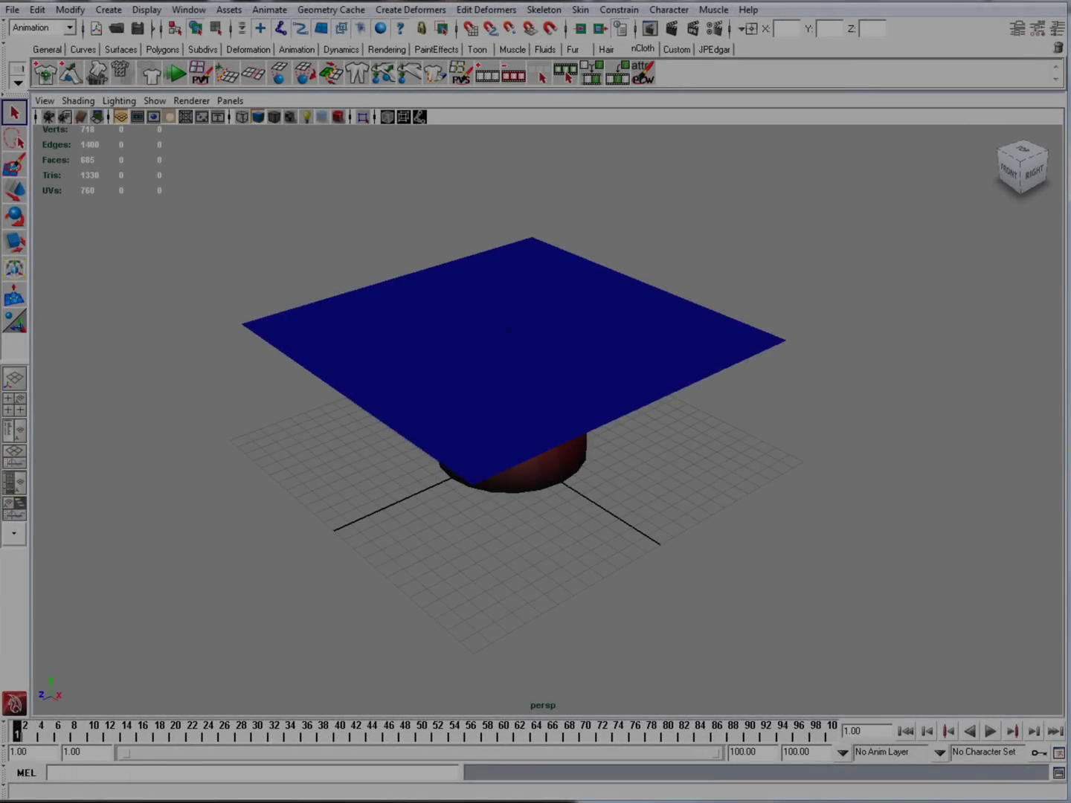
# Step: Play the simulation of the blue sheet draping onto the red cylinder
pyautogui.click(990, 731)
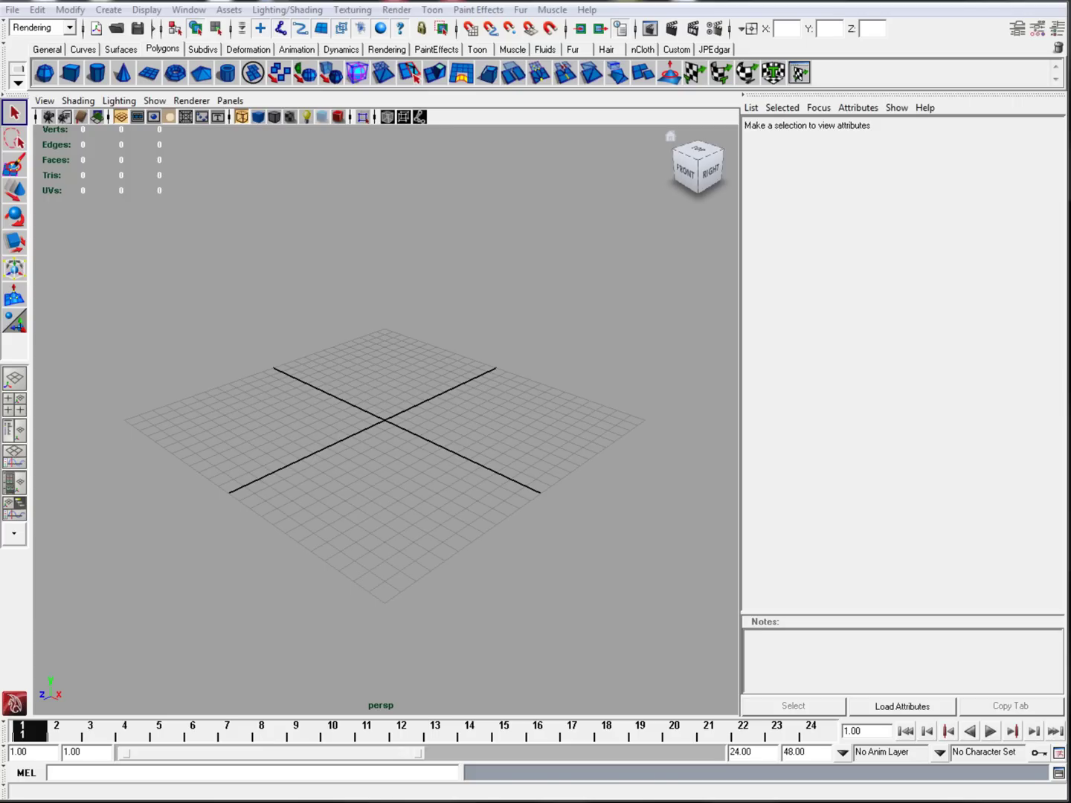
# Step: Step through Illustration01 to 03 showing particles, links and cross-links
pyautogui.hotkey('alt', 'Tab')
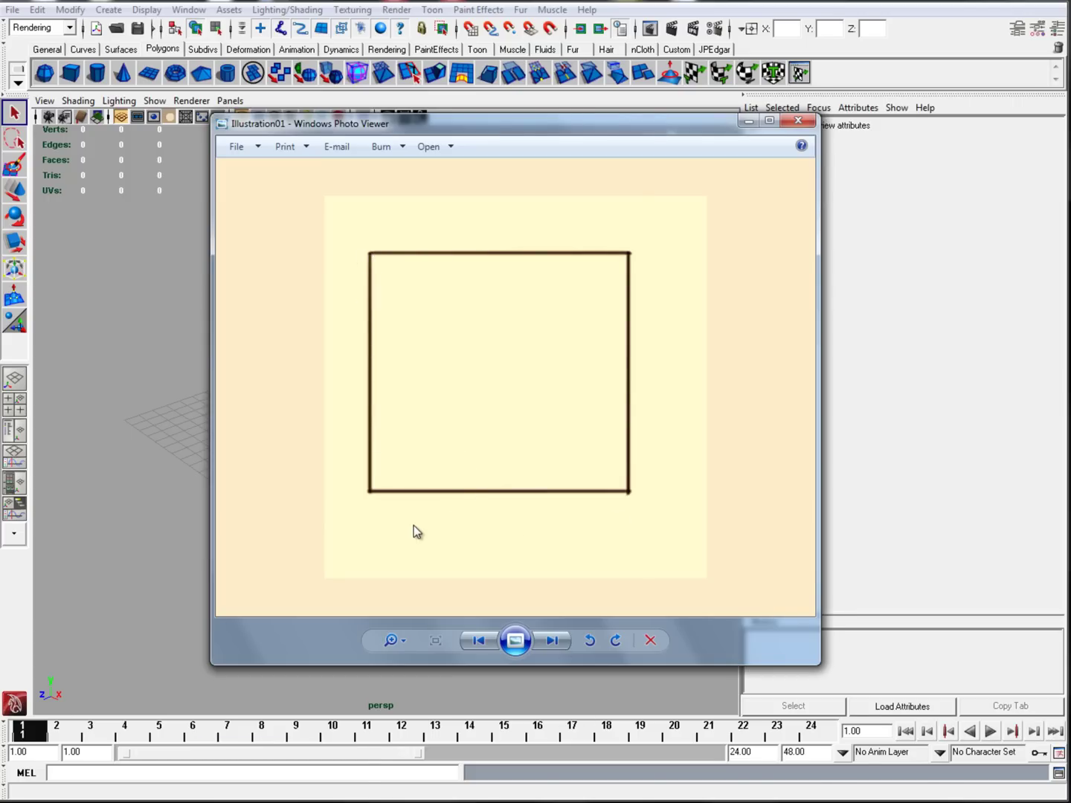
pyautogui.press('Right')
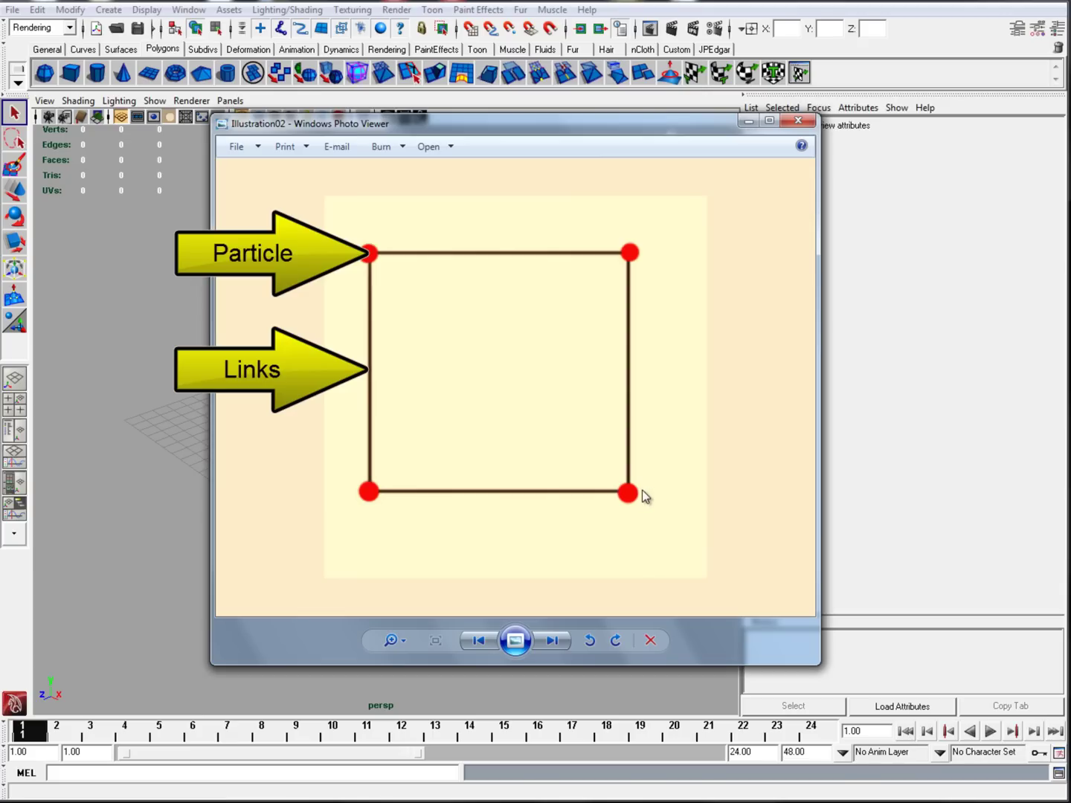
pyautogui.press('Right')
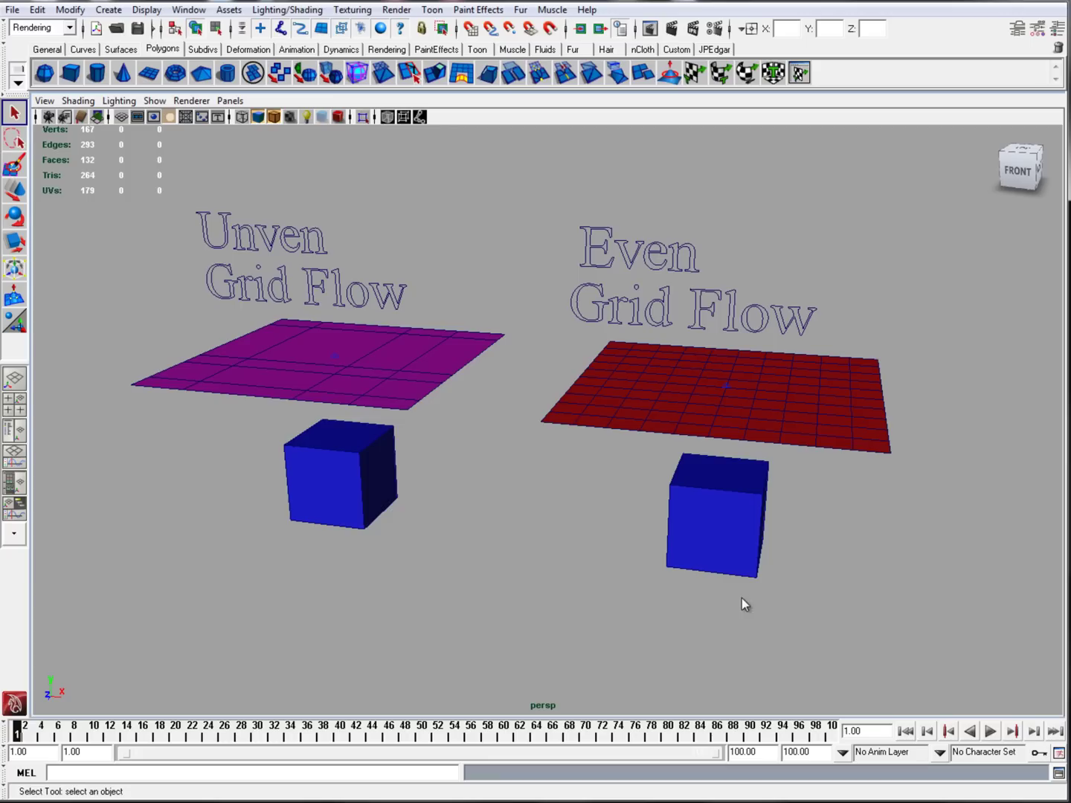
# Step: Run the grid flow simulation of both planes and stop it at frame 52
pyautogui.keyDown('alt'); pyautogui.moveTo(492, 519); pyautogui.dragTo(499, 521); pyautogui.keyUp('alt')
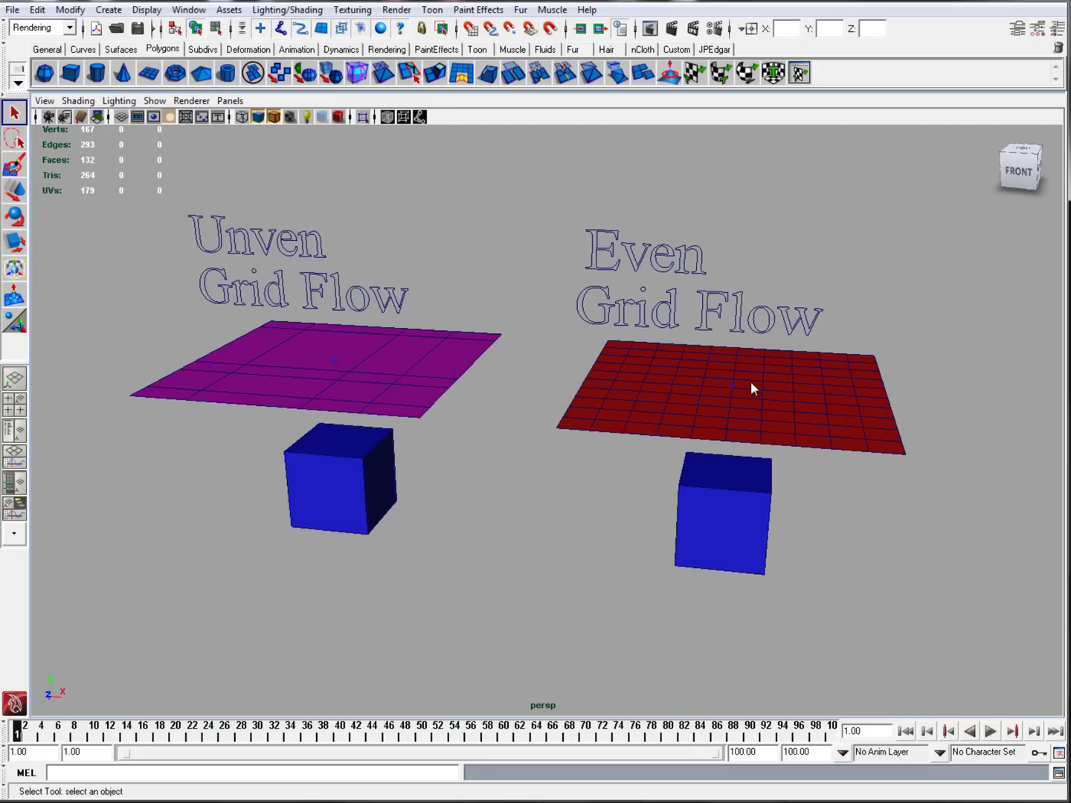
pyautogui.keyDown('alt'); pyautogui.moveTo(513, 439); pyautogui.dragTo(519, 445); pyautogui.keyUp('alt')
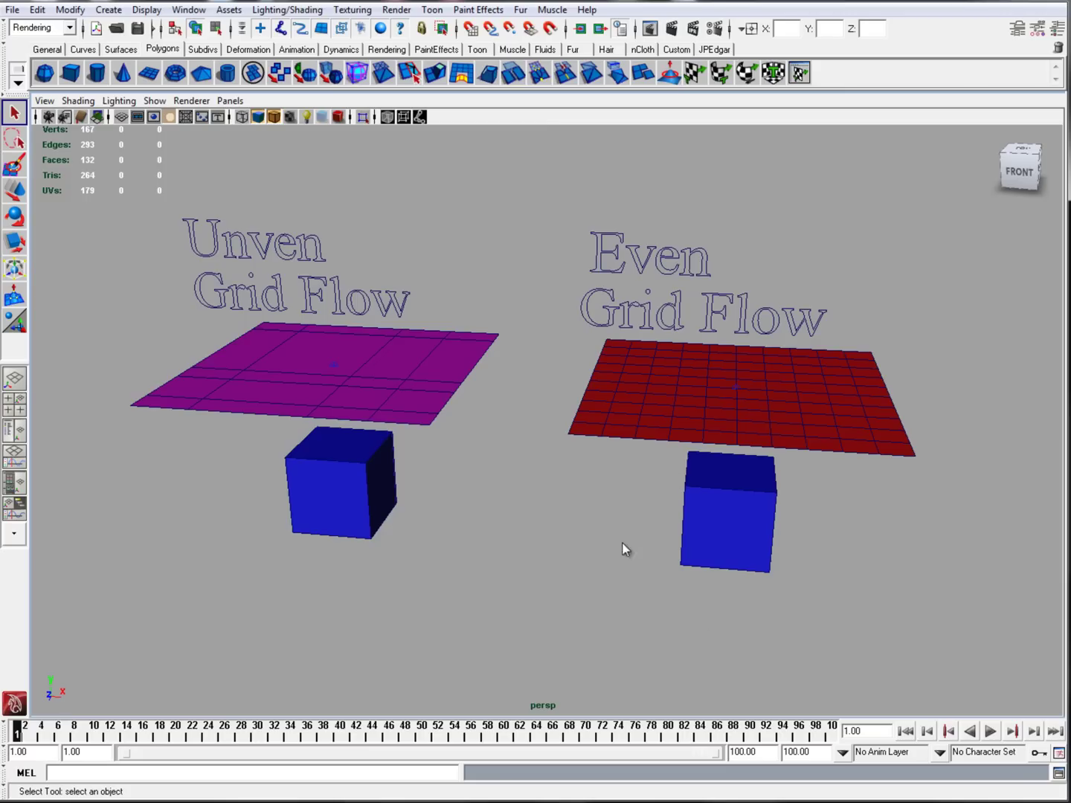
pyautogui.click(990, 731)
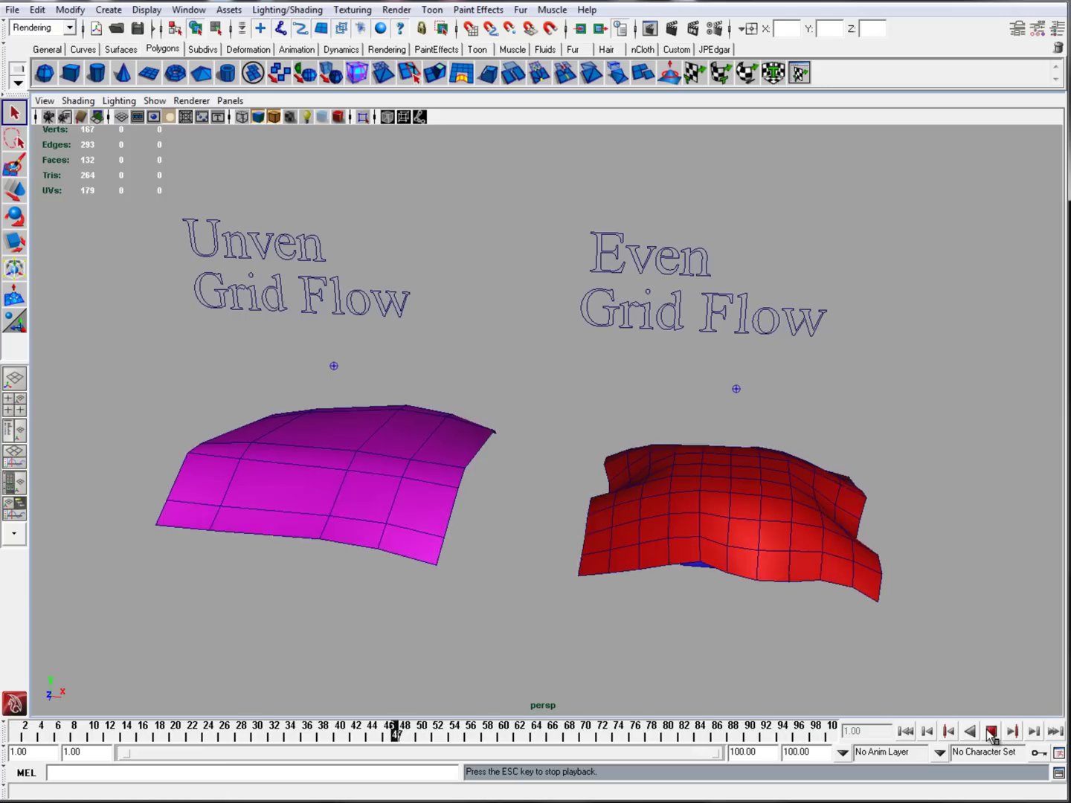
pyautogui.click(990, 732)
# Step: Orbit and zoom to compare the stiff purple uneven plane with the smooth red grid
pyautogui.keyDown('alt'); pyautogui.moveTo(646, 605); pyautogui.dragTo(617, 554, button='right'); pyautogui.keyUp('alt')
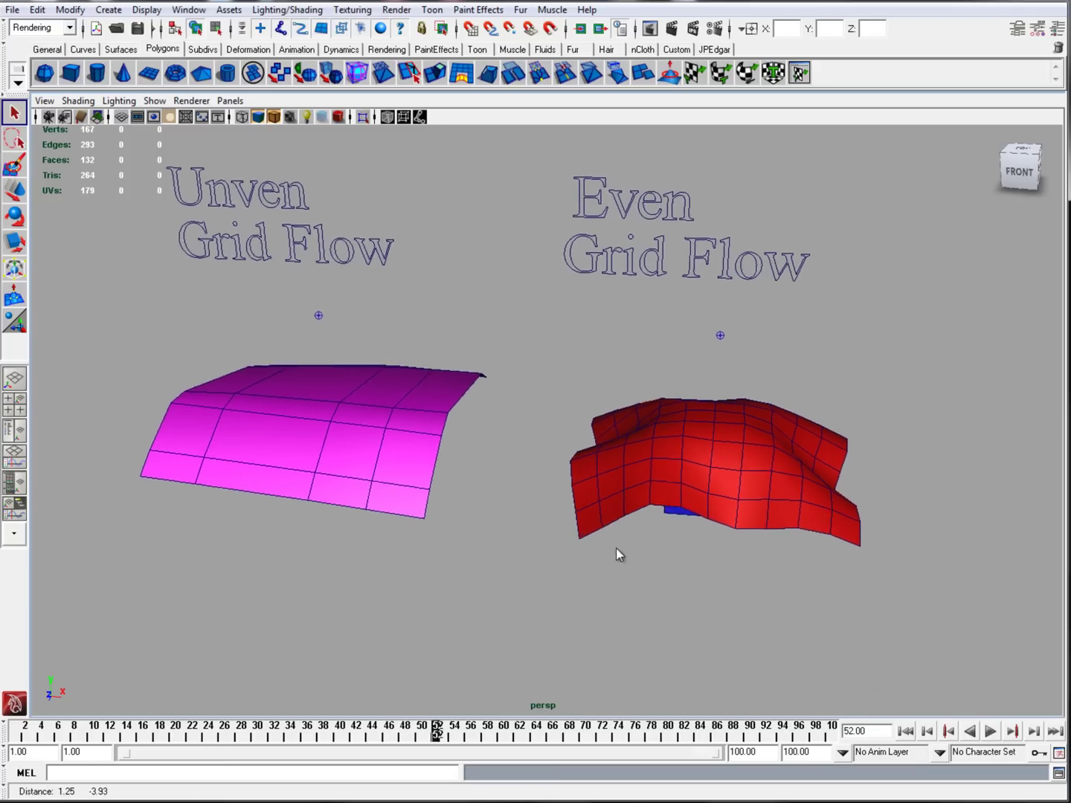
pyautogui.keyDown('alt'); pyautogui.moveTo(617, 555); pyautogui.dragTo(622, 588); pyautogui.keyUp('alt')
pyautogui.keyDown('alt'); pyautogui.moveTo(622, 587); pyautogui.dragTo(622, 523, button='right'); pyautogui.keyUp('alt')
pyautogui.keyDown('alt'); pyautogui.moveTo(622, 522); pyautogui.dragTo(711, 348); pyautogui.keyUp('alt')
pyautogui.keyDown('alt'); pyautogui.moveTo(734, 376); pyautogui.dragTo(712, 584, button='right'); pyautogui.keyUp('alt')
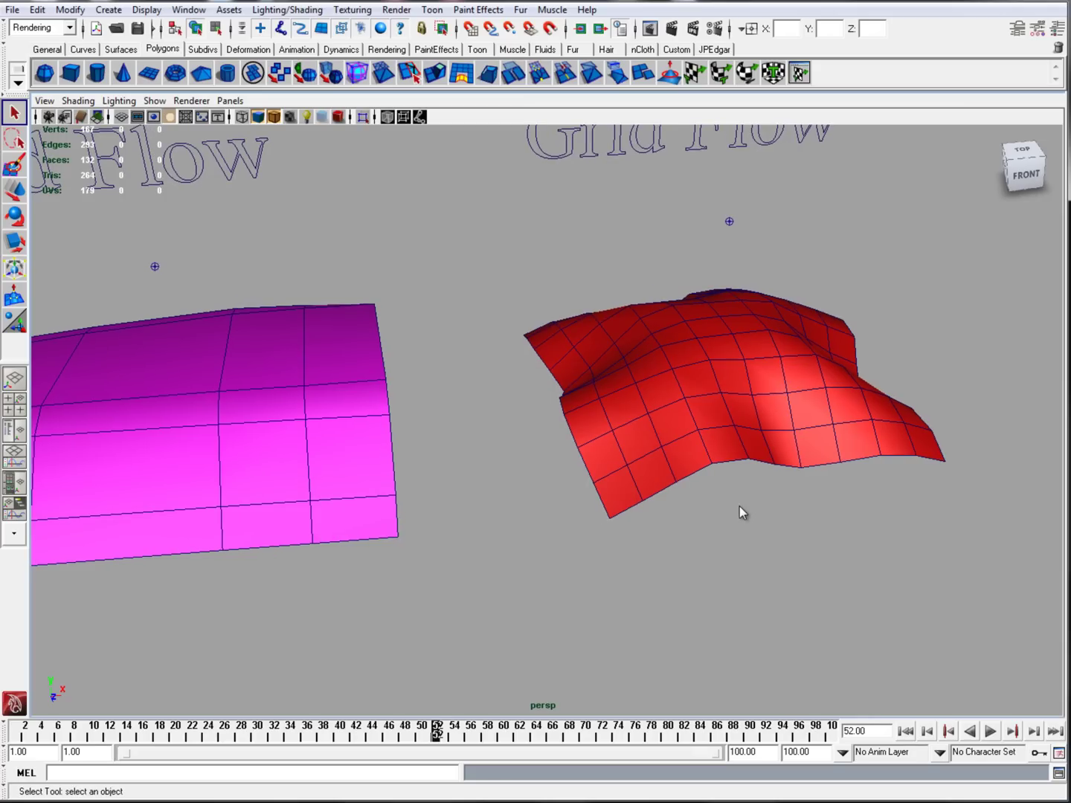
pyautogui.moveTo(740, 506)
pyautogui.keyDown('alt'); pyautogui.mouseDown()
pyautogui.moveTo(698, 424)
pyautogui.moveTo(727, 506)
pyautogui.mouseUp(); pyautogui.keyUp('alt')
pyautogui.keyDown('alt'); pyautogui.moveTo(559, 468); pyautogui.dragTo(652, 469); pyautogui.keyUp('alt')
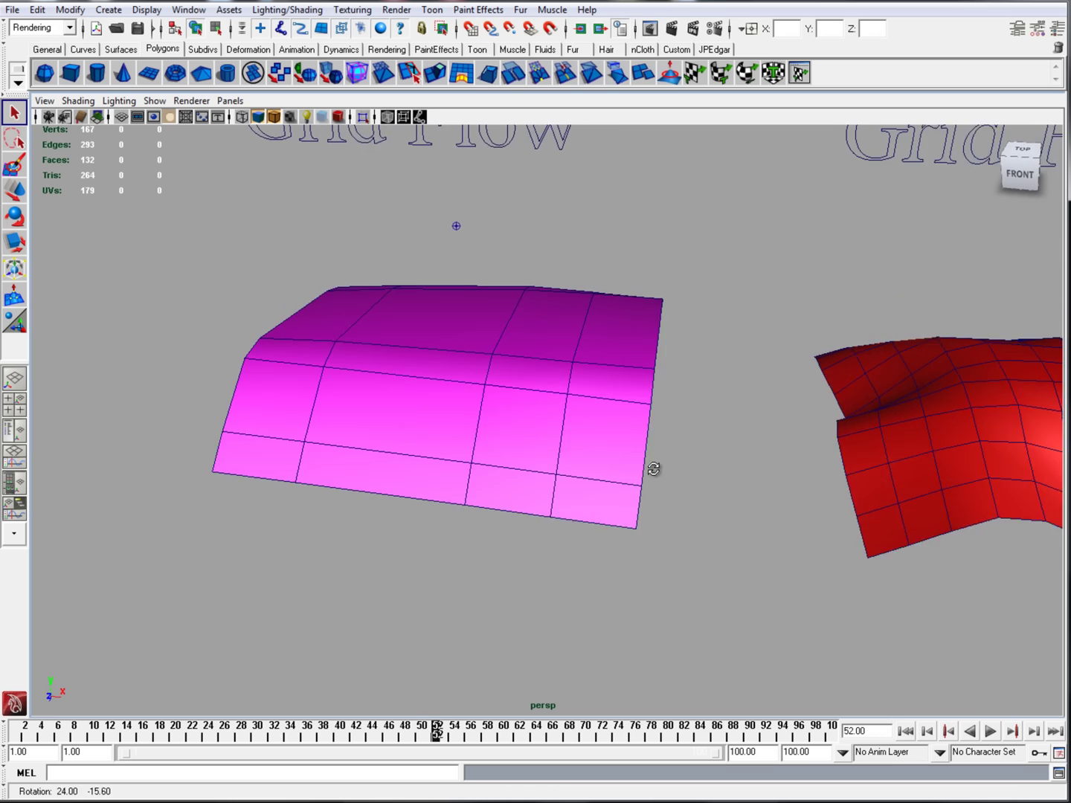
pyautogui.keyDown('alt'); pyautogui.moveTo(652, 470); pyautogui.dragTo(650, 469, button='right'); pyautogui.keyUp('alt')
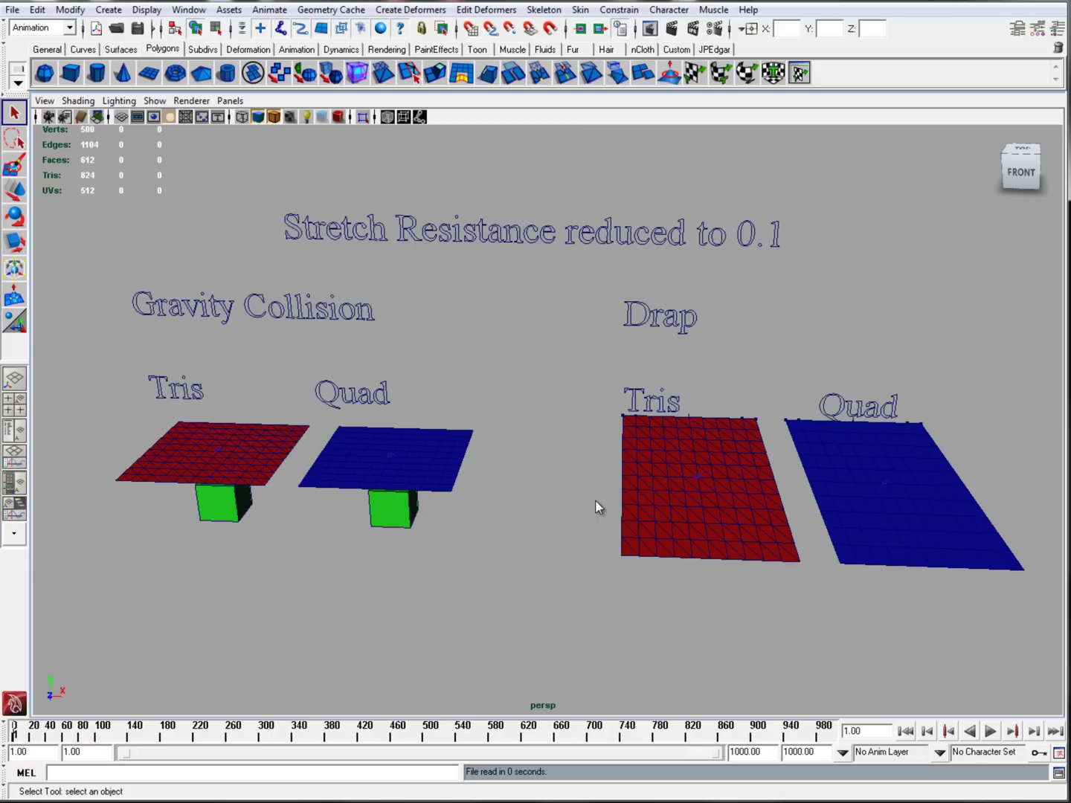
# Step: Play the tris versus quad simulation with red tris and blue quad sheets over green cubes
pyautogui.keyDown('alt'); pyautogui.moveTo(583, 516); pyautogui.dragTo(583, 518, button='middle'); pyautogui.keyUp('alt')
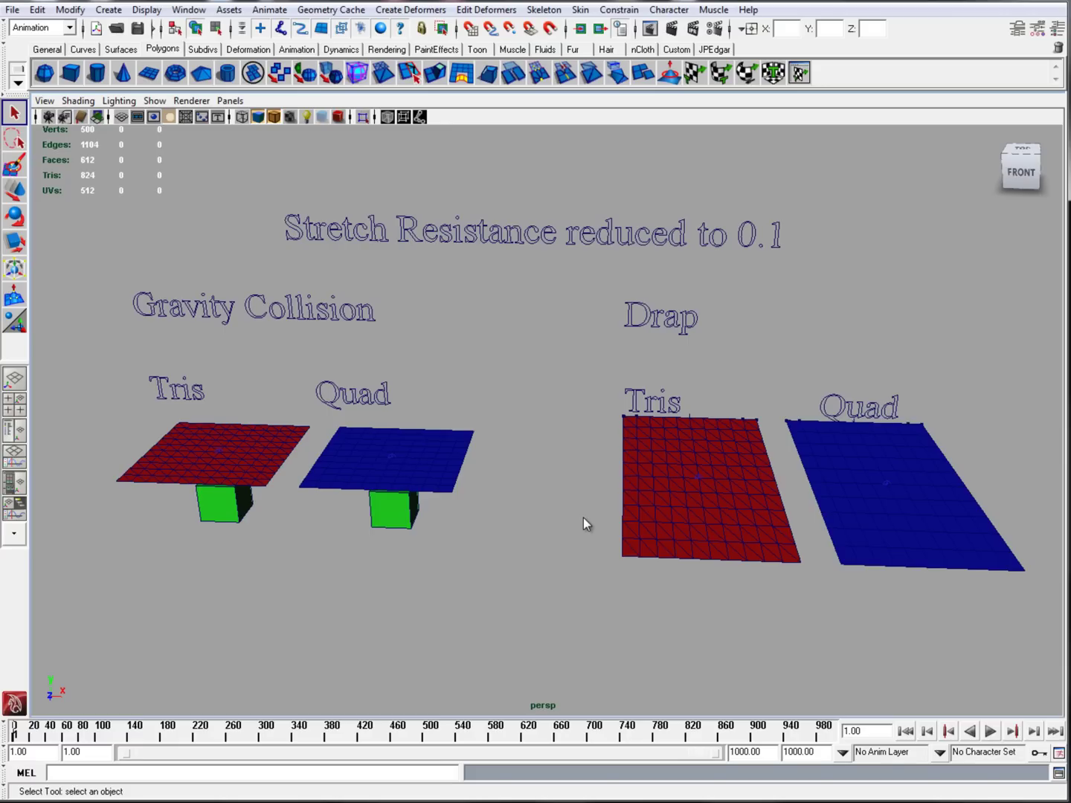
pyautogui.keyDown('alt'); pyautogui.moveTo(584, 517); pyautogui.dragTo(586, 518, button='middle'); pyautogui.keyUp('alt')
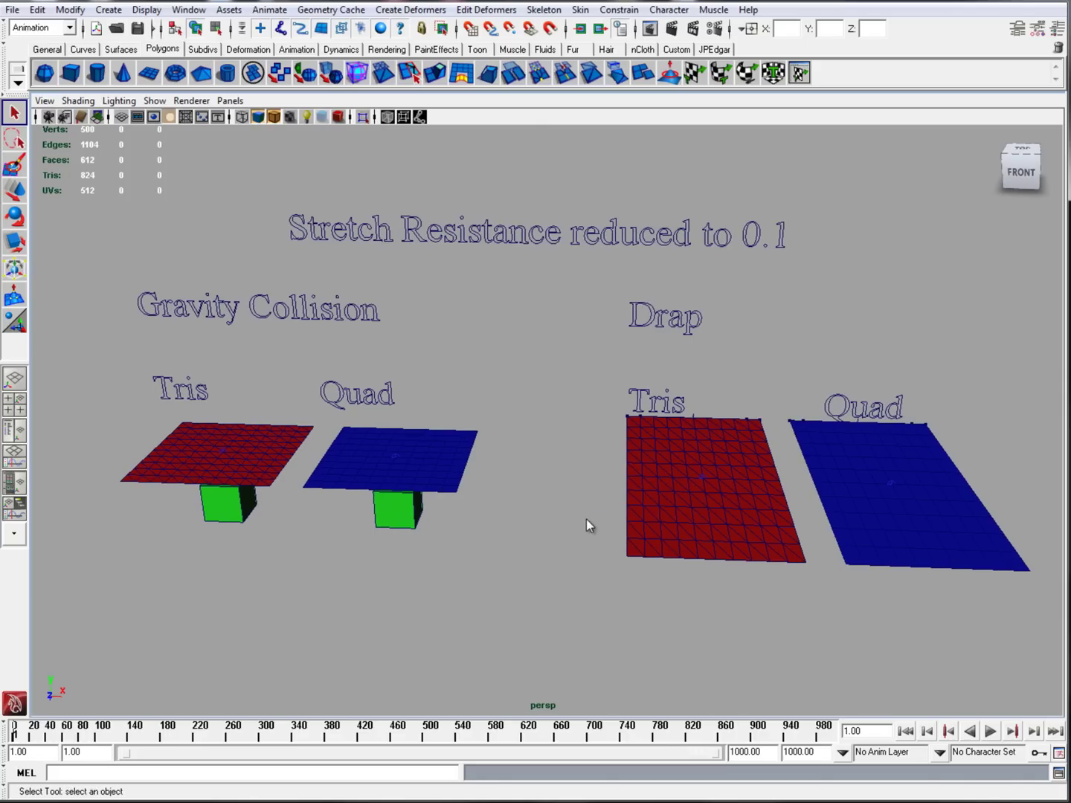
pyautogui.keyDown('alt'); pyautogui.moveTo(581, 513); pyautogui.dragTo(577, 516, button='middle'); pyautogui.keyUp('alt')
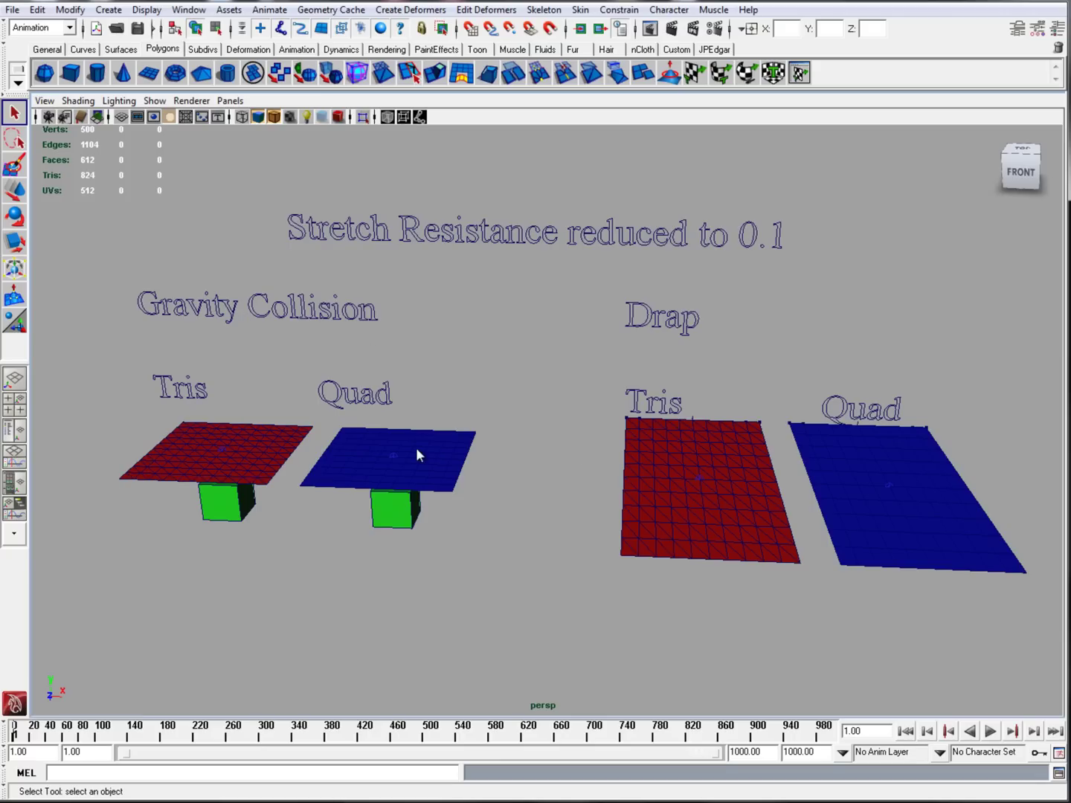
pyautogui.keyDown('alt'); pyautogui.moveTo(417, 485); pyautogui.dragTo(451, 568); pyautogui.keyUp('alt')
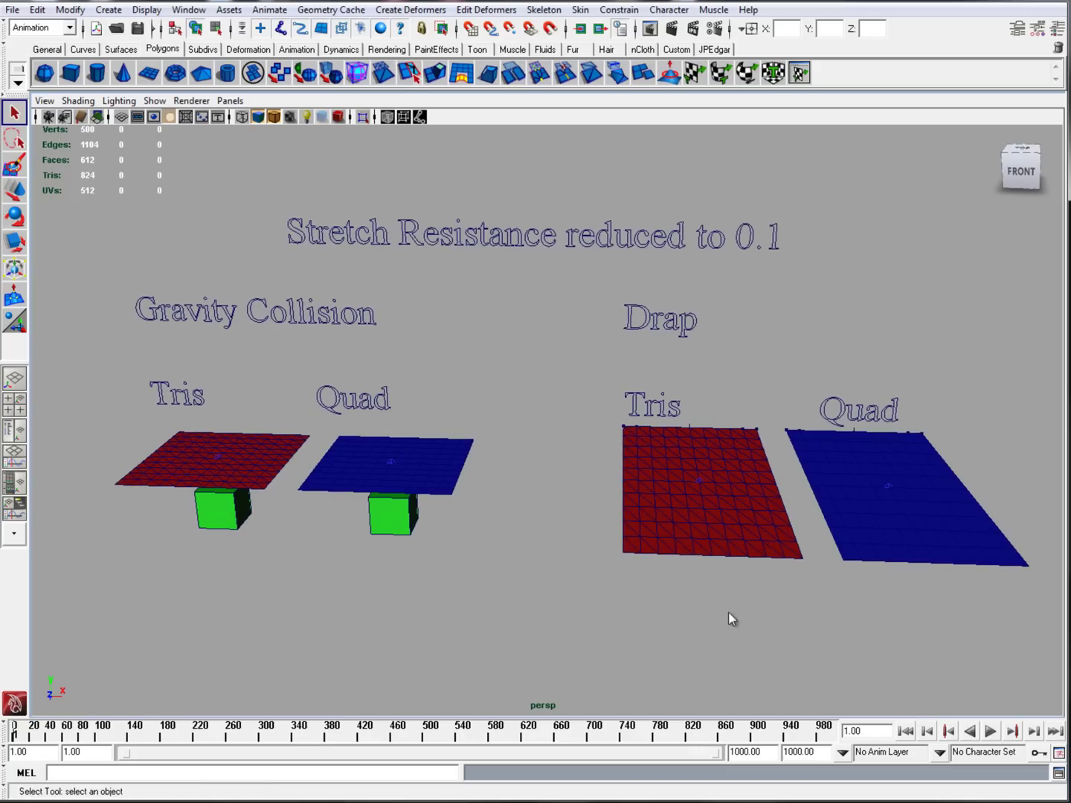
pyautogui.click(990, 731)
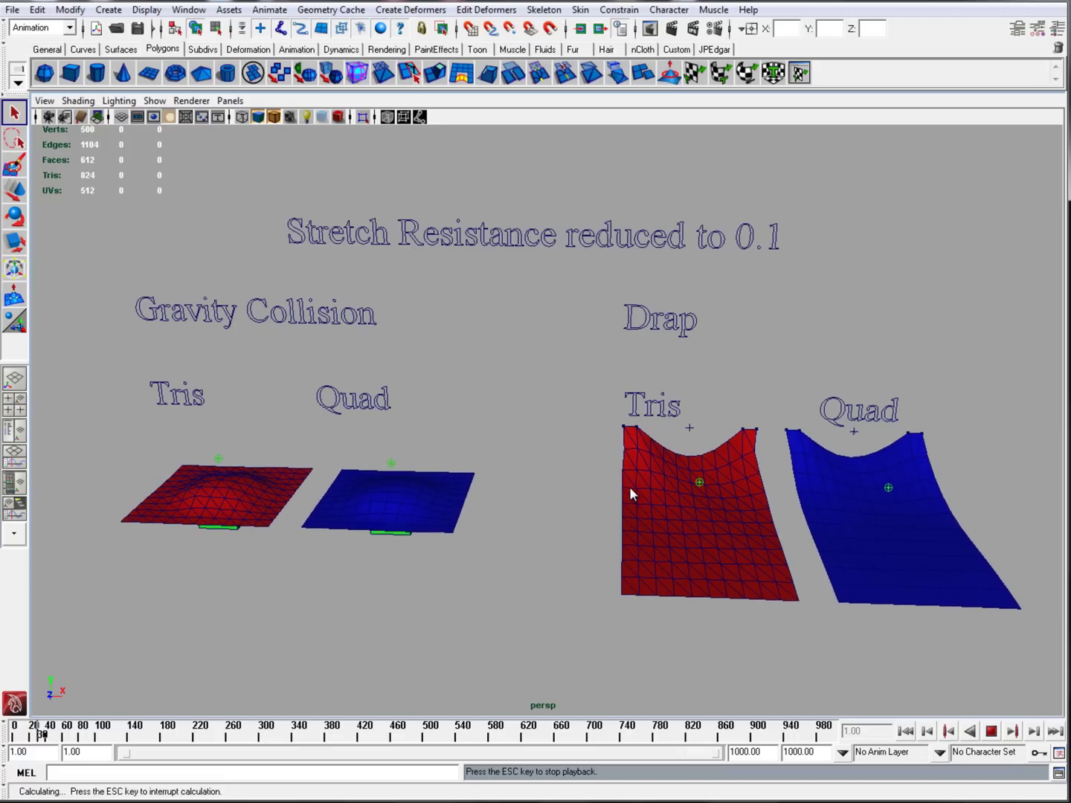
# Step: Stop at frame 47 and zoom in on the Gravity Collision tris and quad cloths
pyautogui.click(991, 732)
pyautogui.keyDown('alt'); pyautogui.moveTo(432, 520); pyautogui.dragTo(526, 455, button='middle'); pyautogui.keyUp('alt')
pyautogui.scroll(4, 364, 525)
pyautogui.keyDown('alt'); pyautogui.moveTo(352, 513); pyautogui.dragTo(620, 470, button='middle'); pyautogui.keyUp('alt')
pyautogui.keyDown('alt'); pyautogui.moveTo(618, 470); pyautogui.dragTo(668, 633); pyautogui.keyUp('alt')
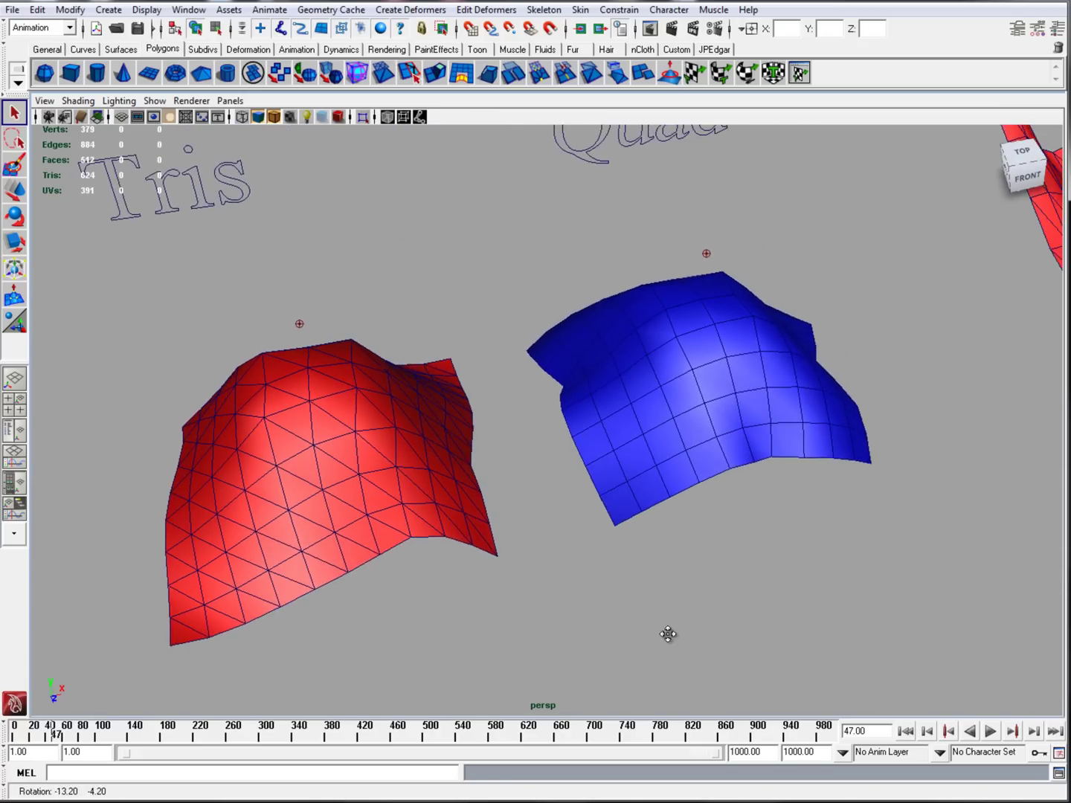
pyautogui.keyDown('alt'); pyautogui.moveTo(667, 632); pyautogui.dragTo(711, 619, button='middle'); pyautogui.keyUp('alt')
pyautogui.keyDown('alt'); pyautogui.moveTo(765, 619); pyautogui.dragTo(622, 399); pyautogui.keyUp('alt')
pyautogui.keyDown('alt'); pyautogui.moveTo(621, 399); pyautogui.dragTo(554, 368, button='right'); pyautogui.keyUp('alt')
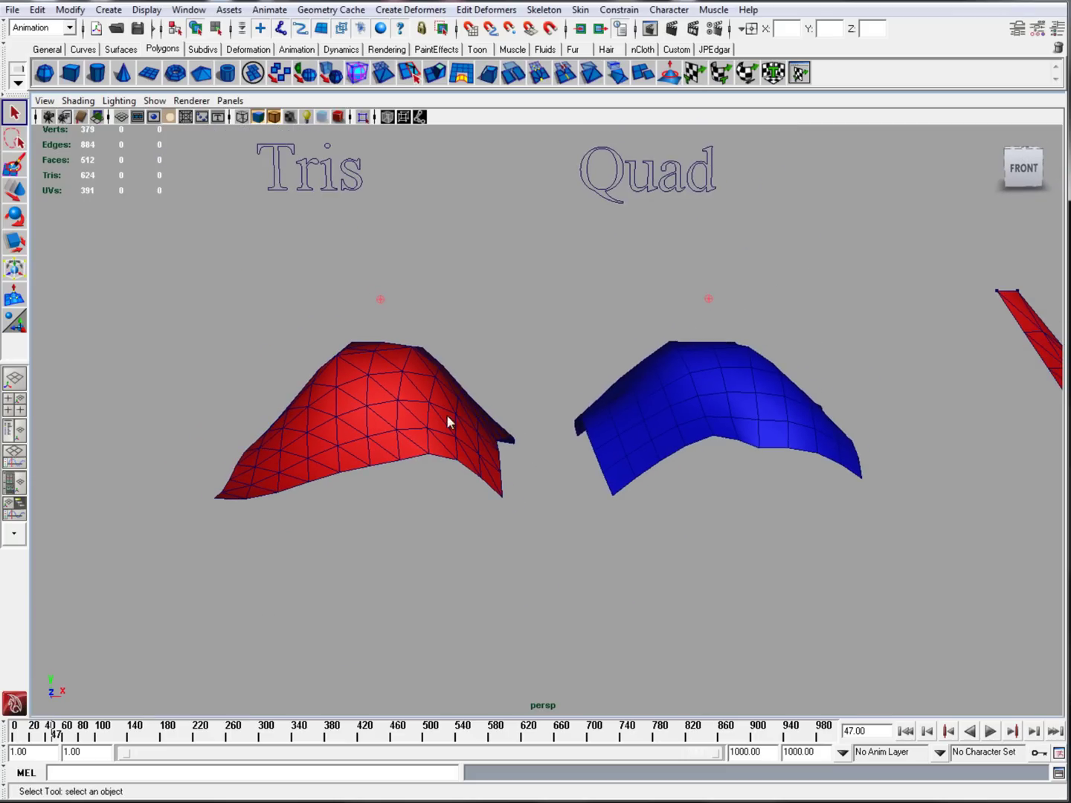
# Step: Swing the view around to inspect the Drap tris and quad cloths
pyautogui.keyDown('alt'); pyautogui.moveTo(607, 547); pyautogui.dragTo(587, 532); pyautogui.keyUp('alt')
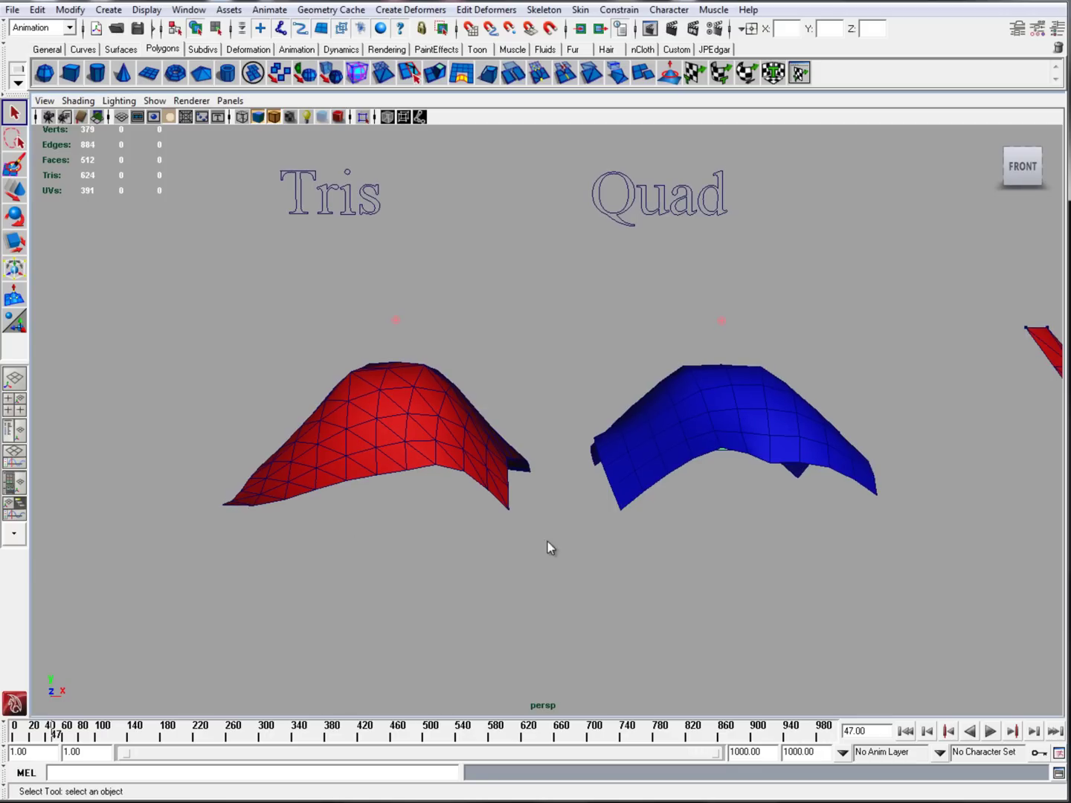
pyautogui.keyDown('alt'); pyautogui.moveTo(608, 478); pyautogui.dragTo(600, 490); pyautogui.keyUp('alt')
pyautogui.keyDown('alt'); pyautogui.moveTo(840, 504); pyautogui.dragTo(764, 530, button='middle'); pyautogui.keyUp('alt')
pyautogui.keyDown('alt'); pyautogui.moveTo(763, 529); pyautogui.dragTo(481, 350); pyautogui.keyUp('alt')
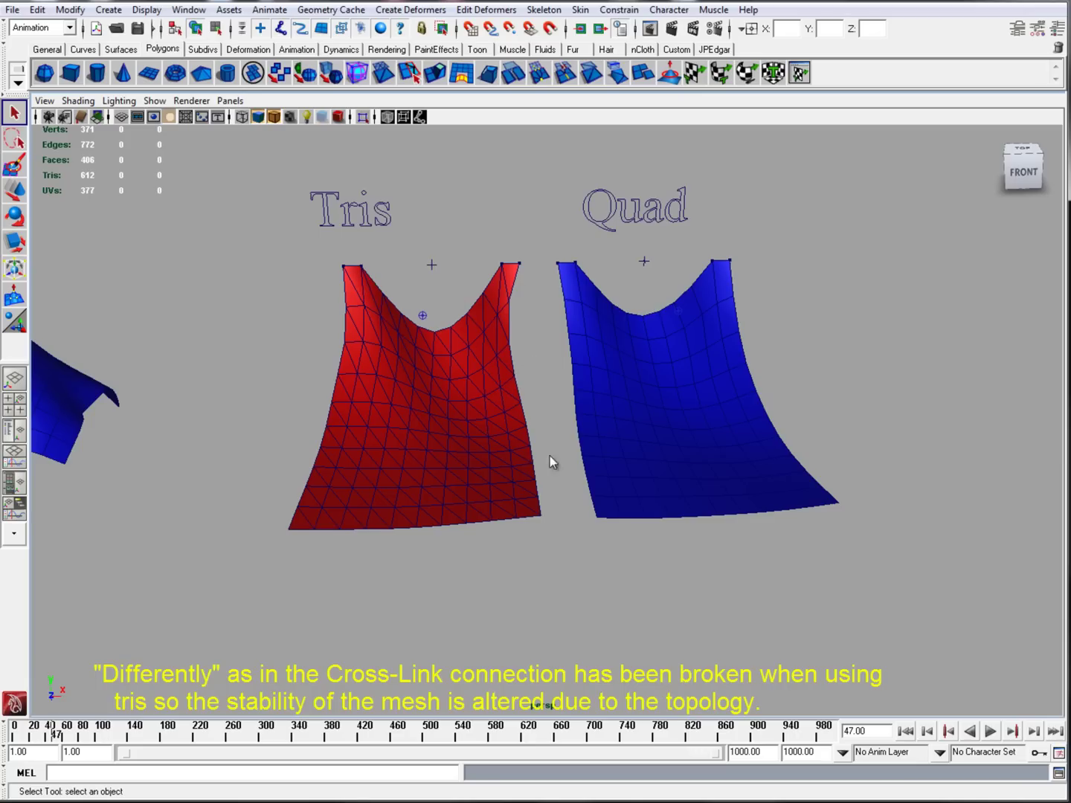
pyautogui.keyDown('alt'); pyautogui.moveTo(222, 607); pyautogui.dragTo(510, 524, button='middle'); pyautogui.keyUp('alt')
pyautogui.scroll(-3, 446, 528)
pyautogui.keyDown('alt'); pyautogui.moveTo(509, 524); pyautogui.dragTo(532, 488); pyautogui.keyUp('alt')
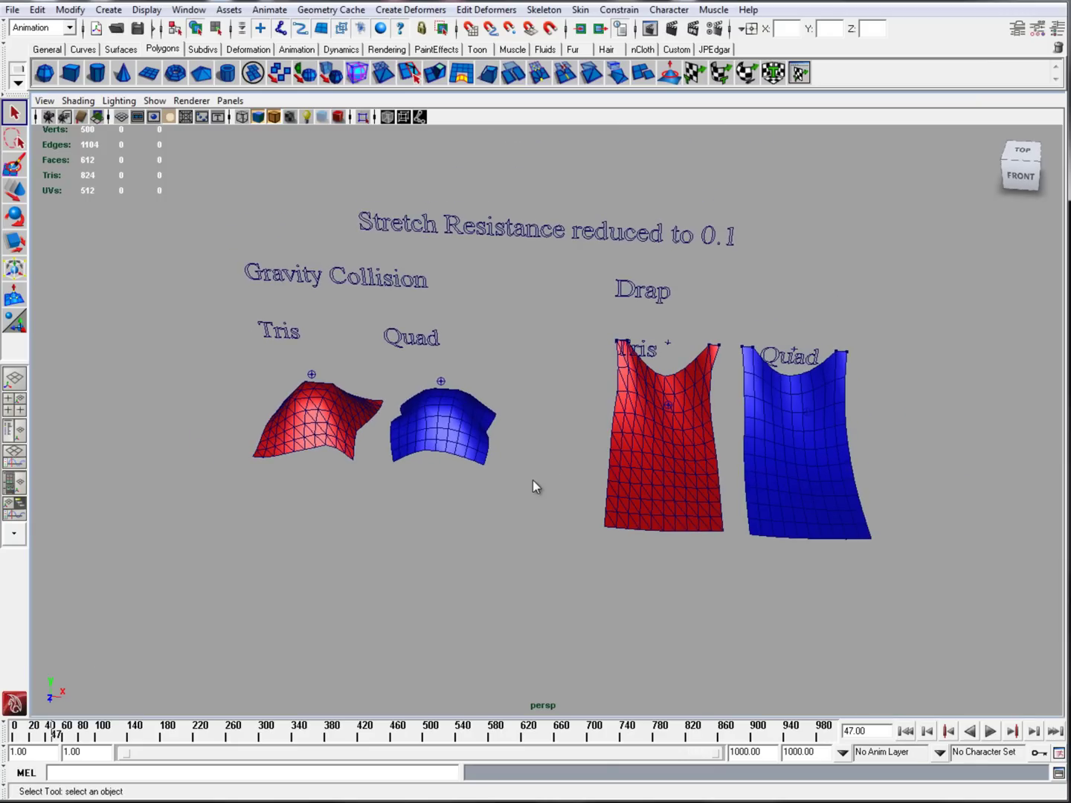